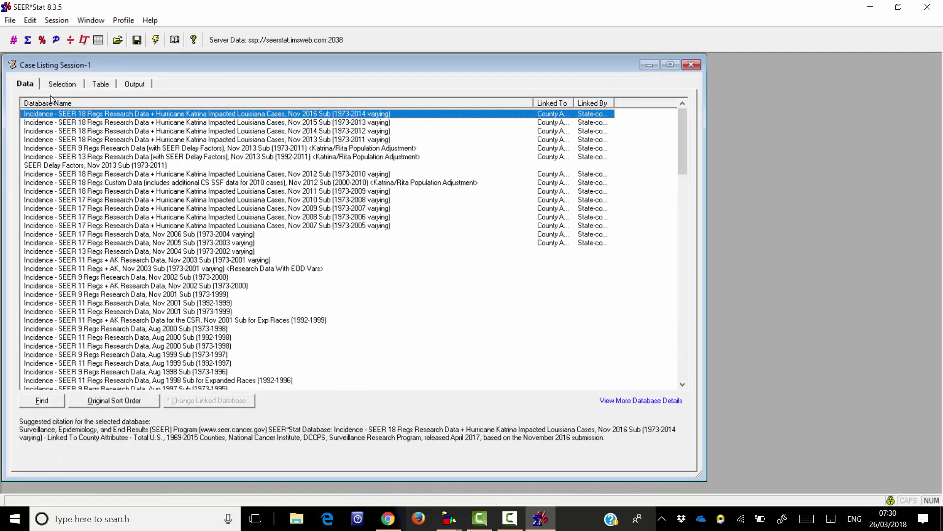
Step: Restrict the case selection to records whose Site recode ICD-O-3/WHO 2008 is equal to Breast
{"action": "left_click", "coordinate": [62, 85]}
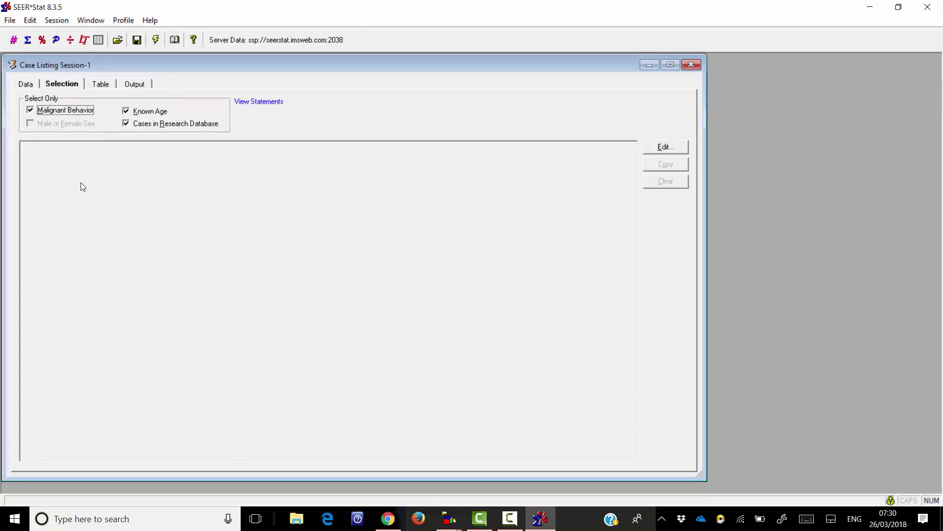
{"action": "left_click", "coordinate": [680, 146]}
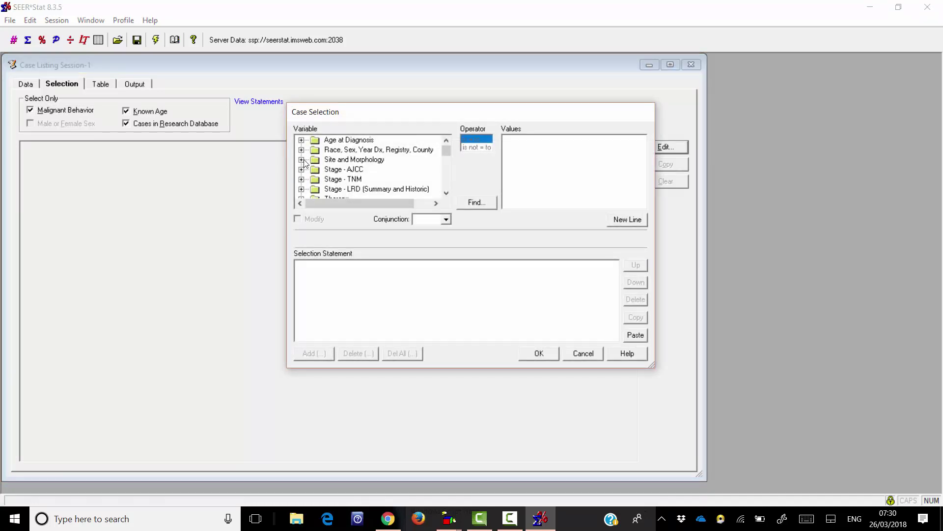
{"action": "left_click", "coordinate": [302, 160]}
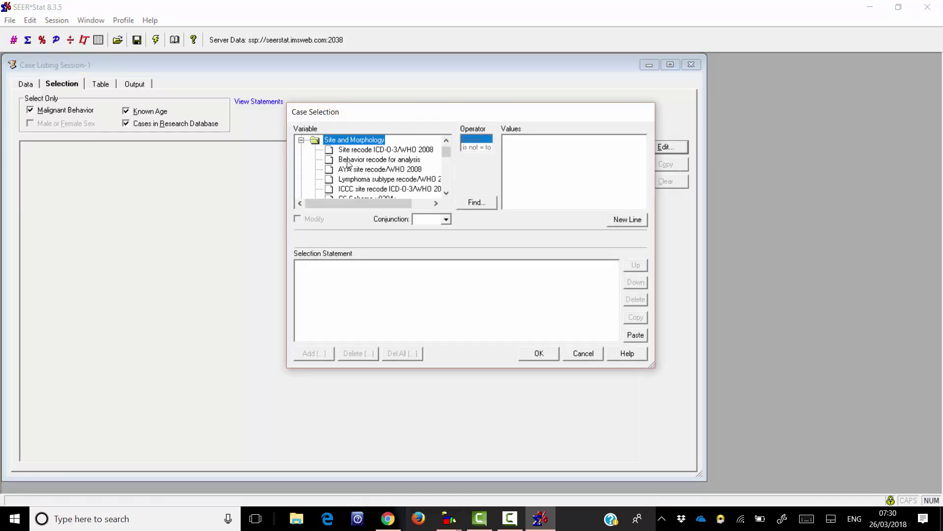
{"action": "left_click", "coordinate": [371, 150]}
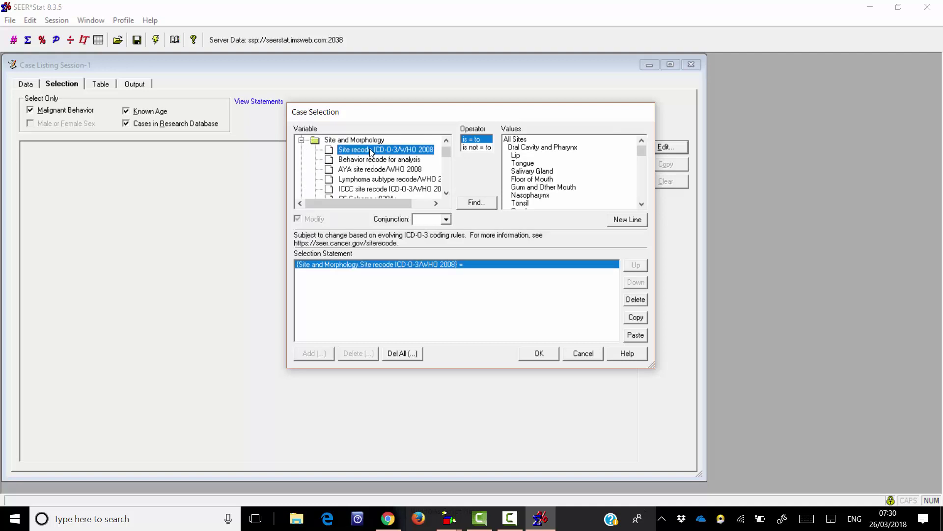
{"action": "scroll", "coordinate": [585, 195], "scroll_direction": "down", "scroll_amount": 8}
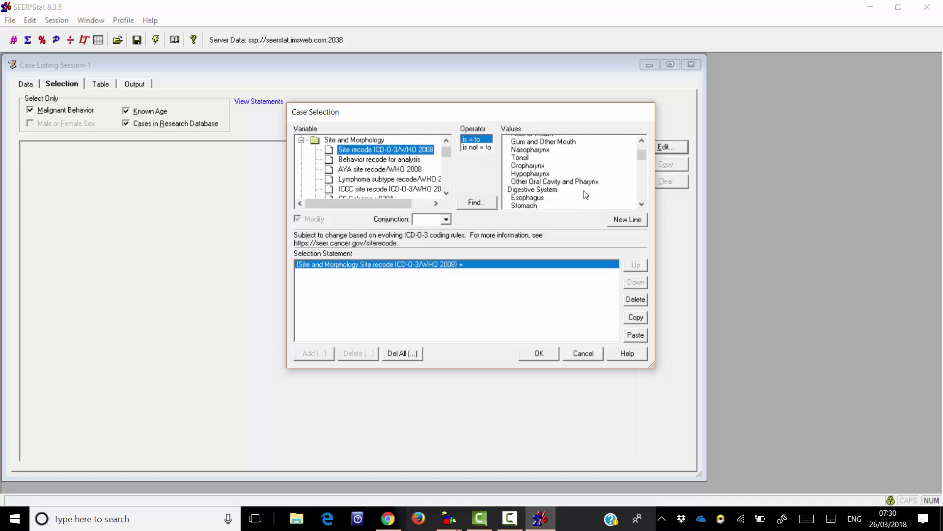
{"action": "scroll", "coordinate": [586, 195], "scroll_direction": "down", "scroll_amount": 6}
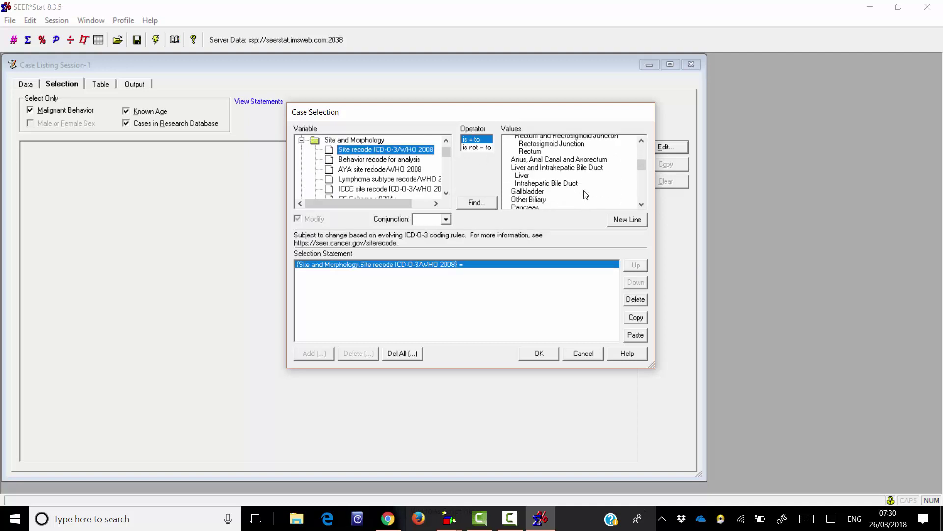
{"action": "scroll", "coordinate": [585, 195], "scroll_direction": "down", "scroll_amount": 8}
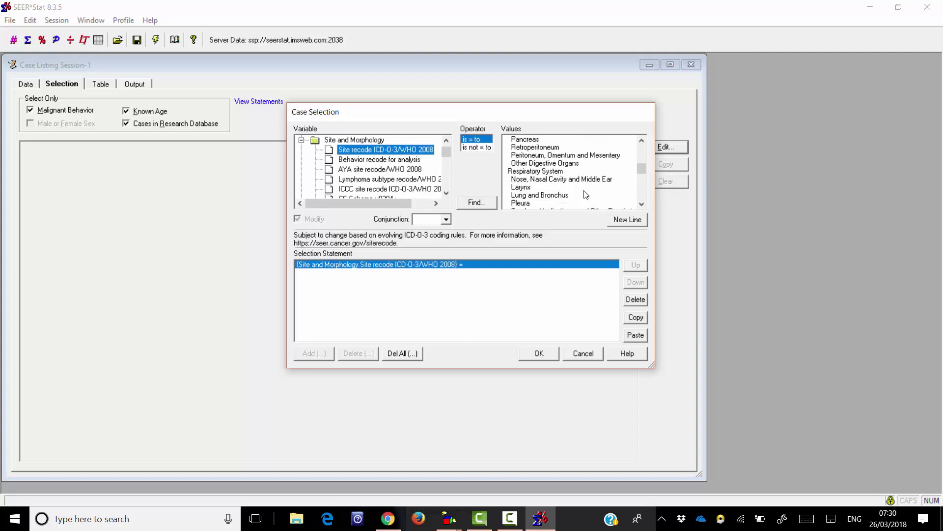
{"action": "scroll", "coordinate": [586, 195], "scroll_direction": "down", "scroll_amount": 3}
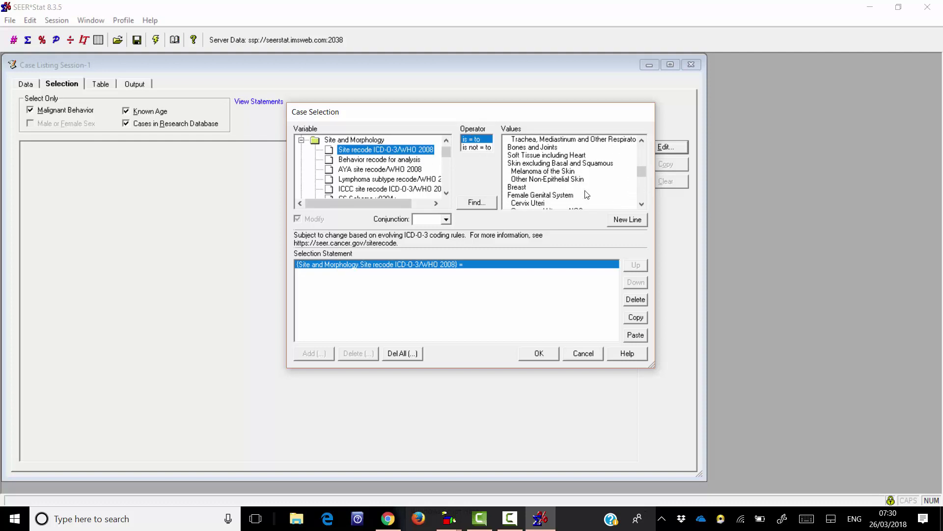
{"action": "left_click", "coordinate": [528, 188]}
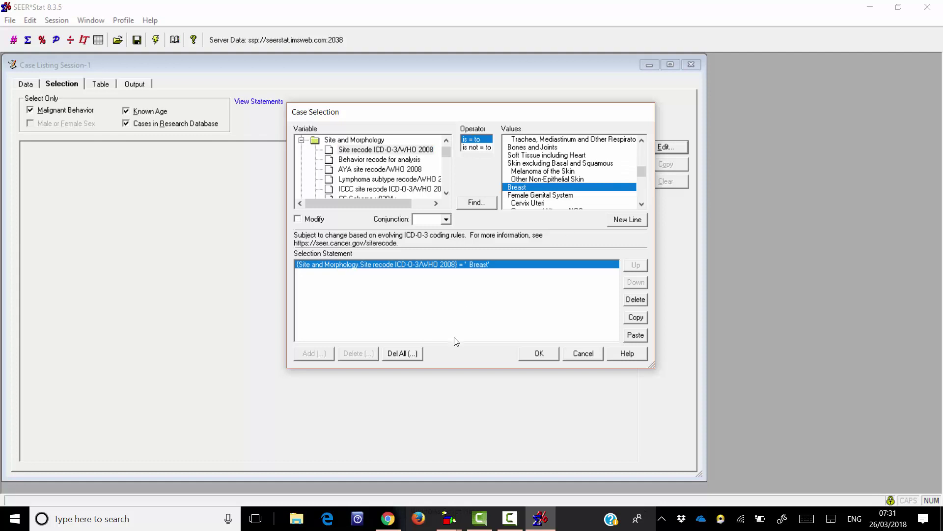
{"action": "left_click", "coordinate": [543, 355]}
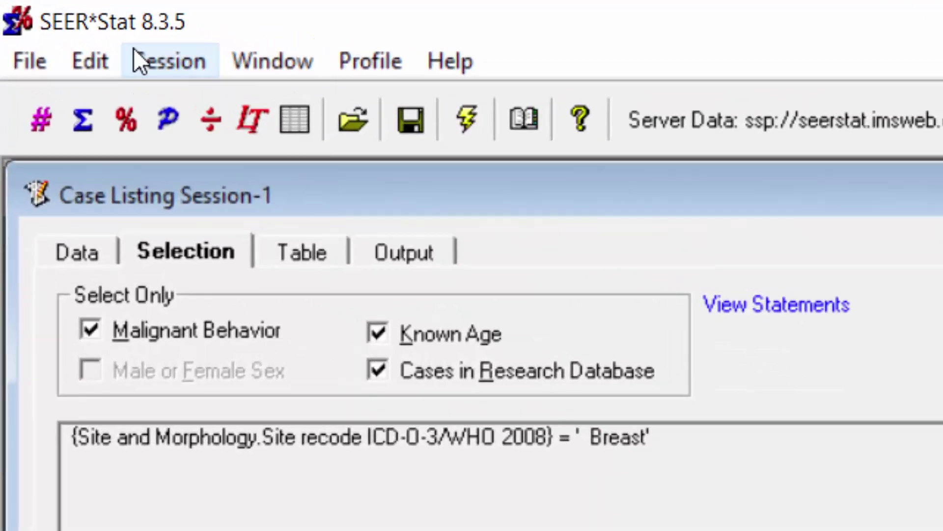
Step: Enable Person Selection for the case listing session and acknowledge the warning
{"action": "left_click", "coordinate": [48, 20]}
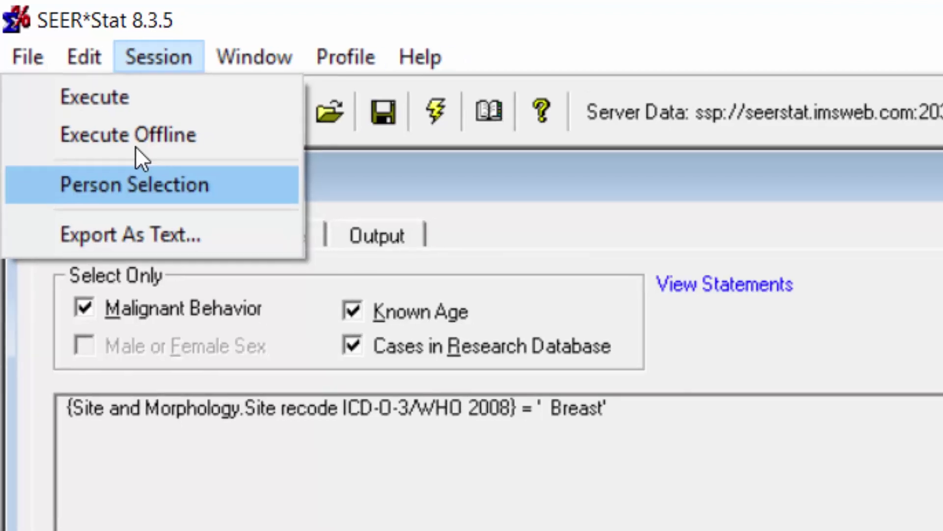
{"action": "left_click", "coordinate": [182, 197]}
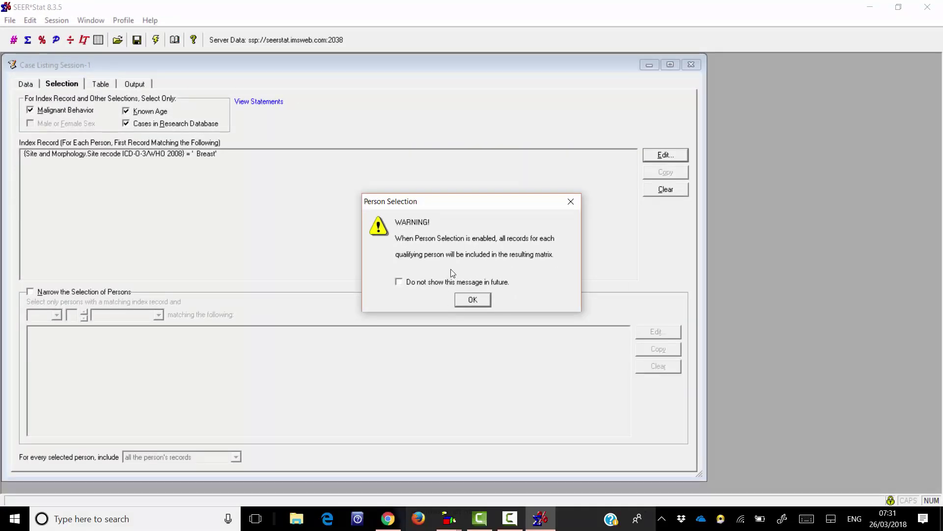
{"action": "left_click", "coordinate": [473, 300]}
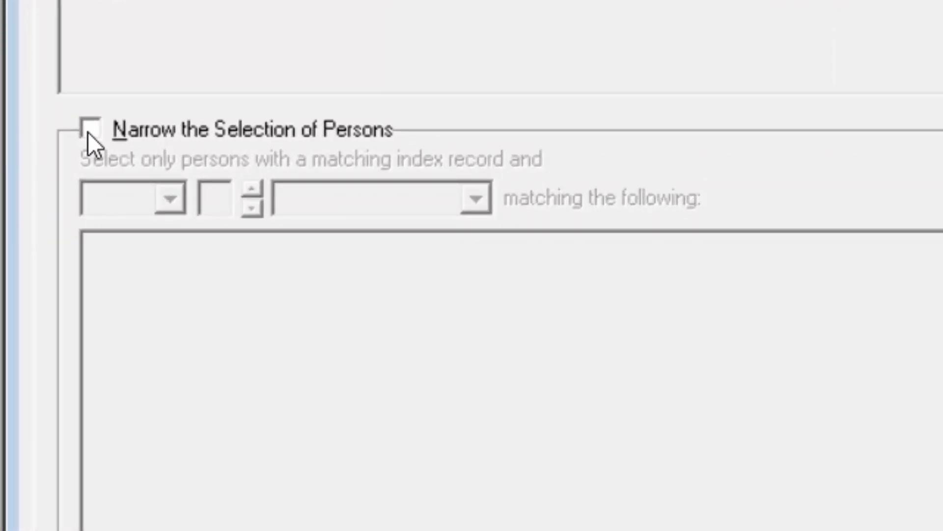
Step: Narrow the selection of persons to those with a matching index record and at least 1 subsequent record
{"action": "left_click", "coordinate": [88, 132]}
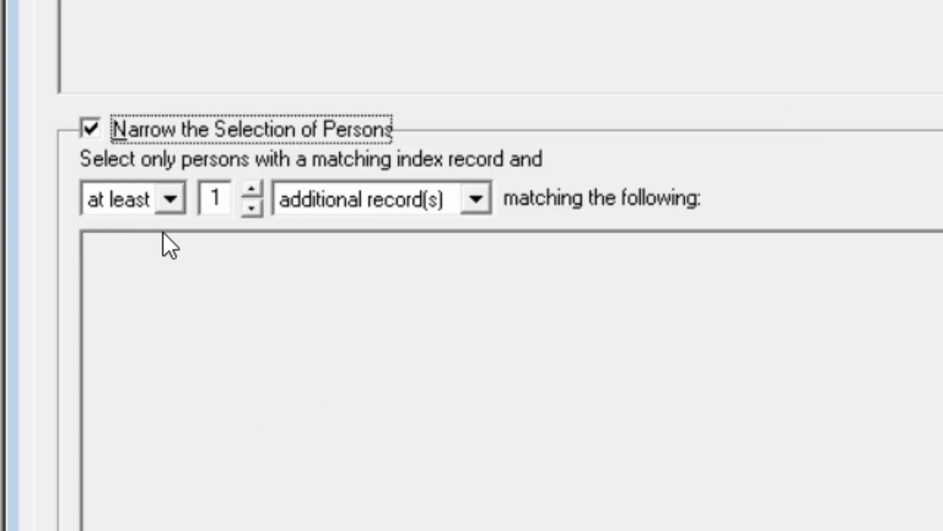
{"action": "left_click", "coordinate": [170, 199]}
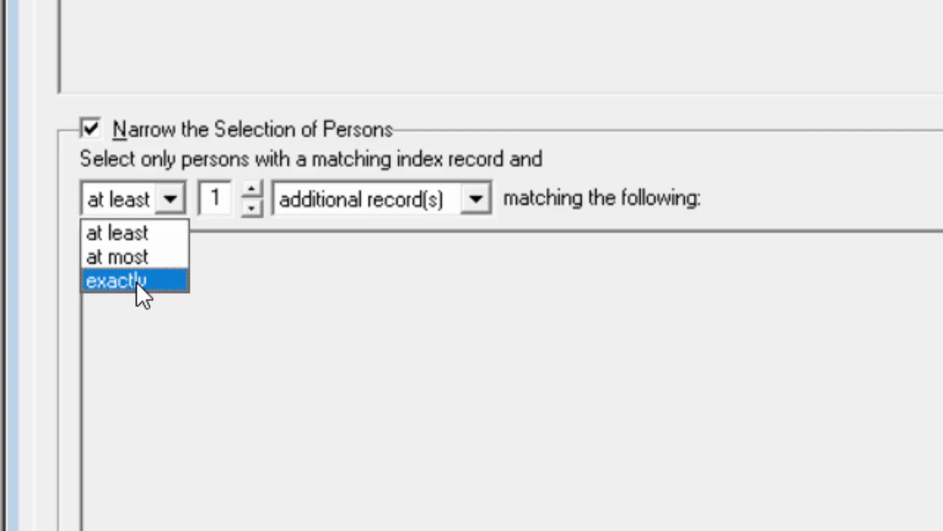
{"action": "left_click", "coordinate": [293, 315]}
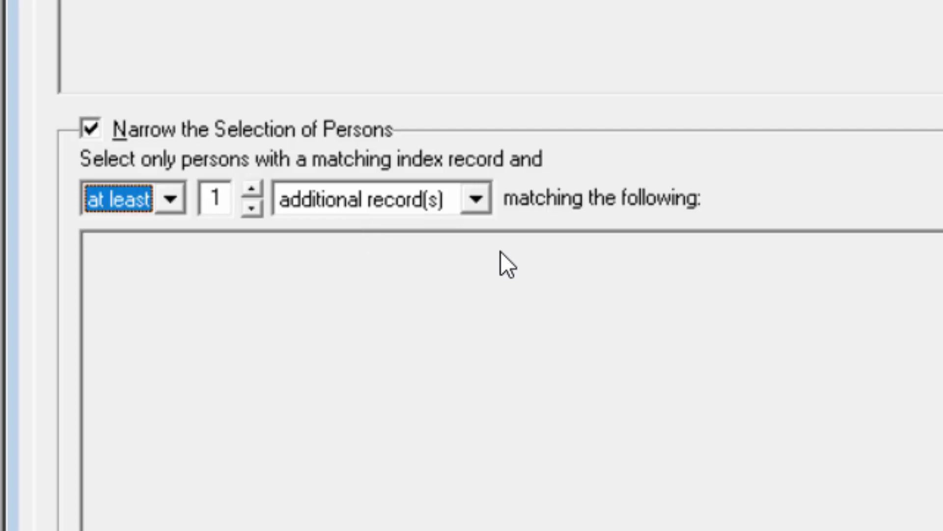
{"action": "left_click", "coordinate": [477, 199]}
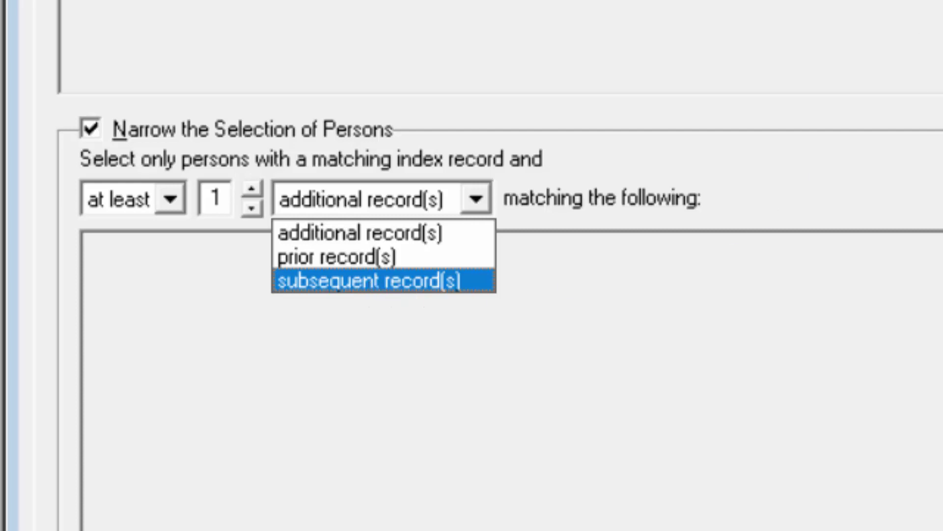
{"action": "left_click", "coordinate": [894, 307]}
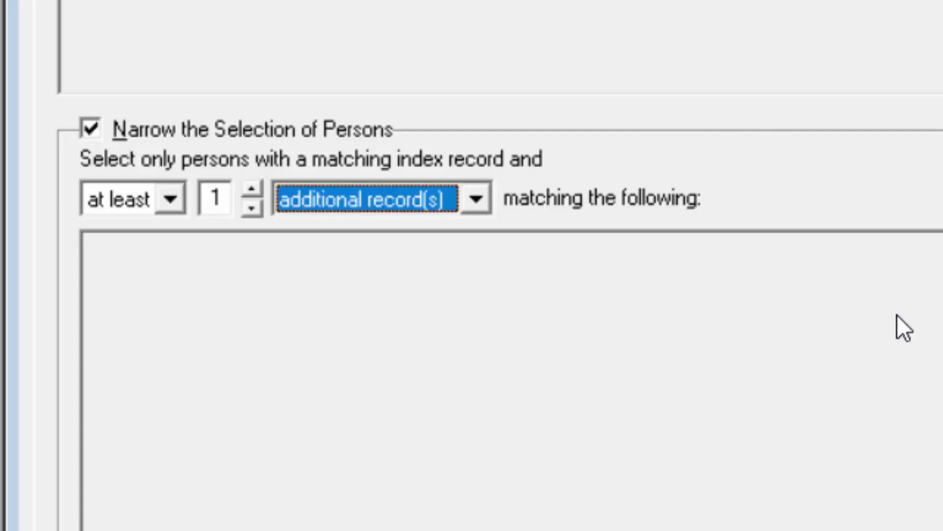
{"action": "key", "text": "shift+Tab"}
{"action": "key", "text": "shift+Tab"}
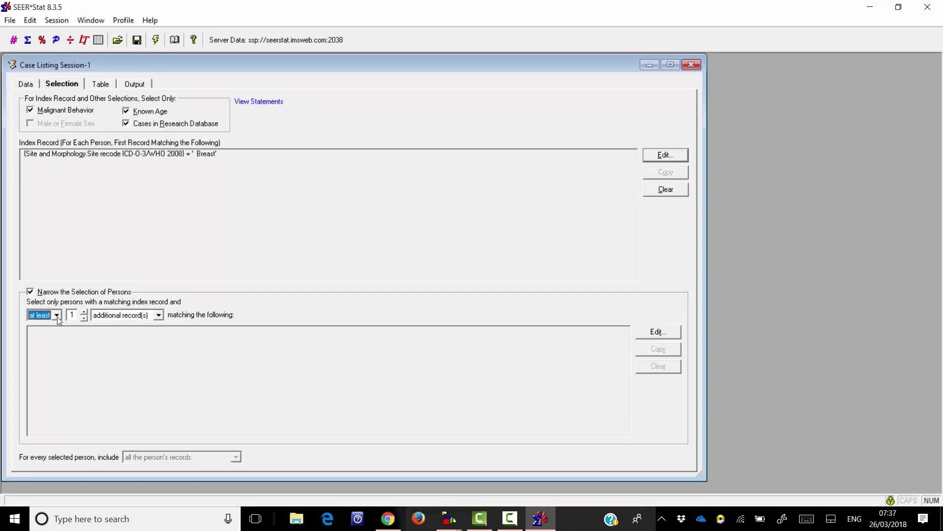
{"action": "left_click", "coordinate": [158, 315]}
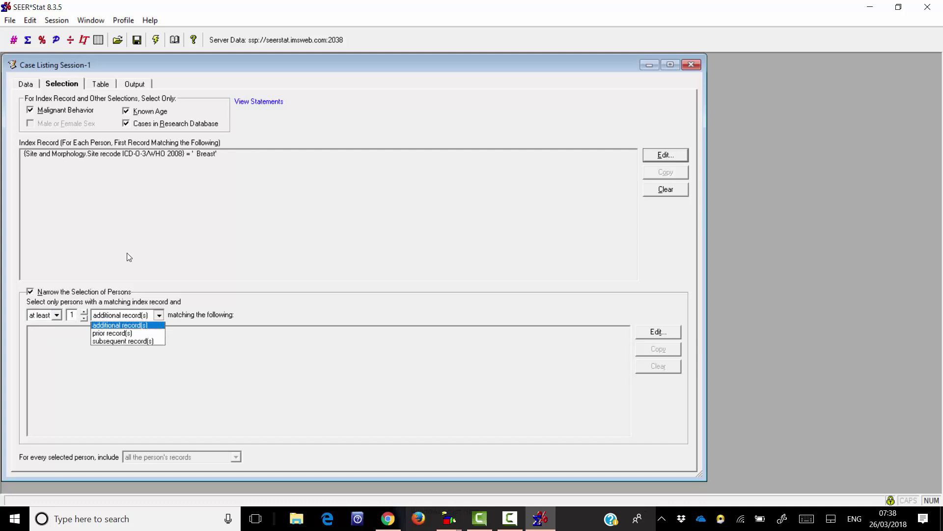
{"action": "left_click", "coordinate": [128, 340]}
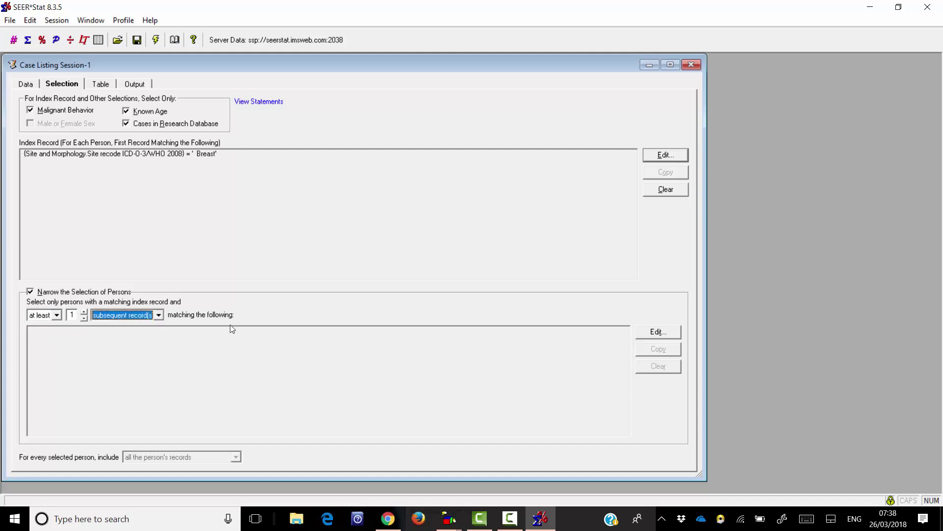
Step: Define the subsequent record condition as Site recode ICD-O-3/WHO 2008 equal to Stomach
{"action": "left_click", "coordinate": [658, 333]}
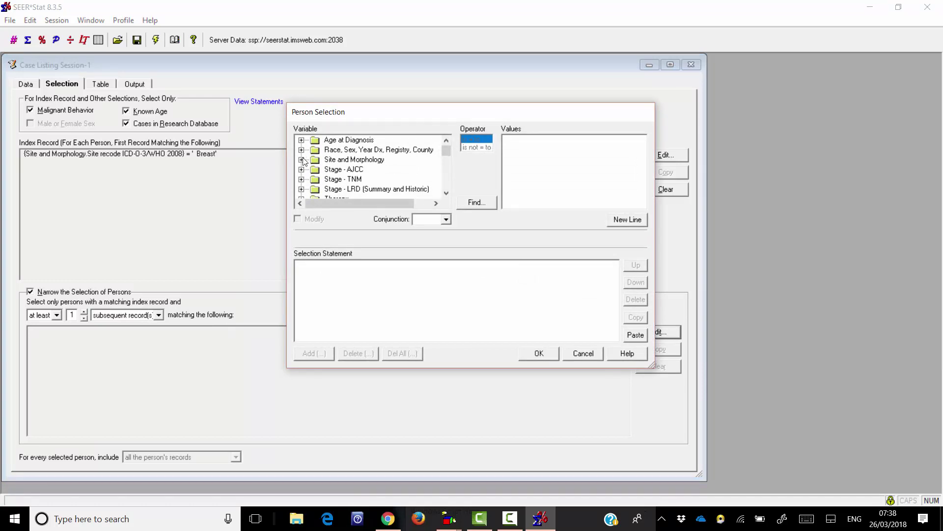
{"action": "left_click", "coordinate": [302, 160]}
{"action": "left_click", "coordinate": [364, 150]}
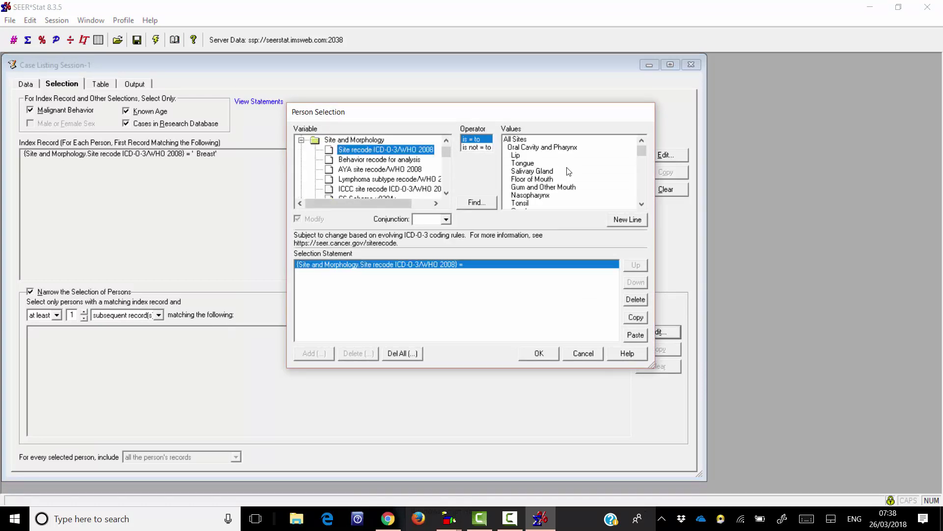
{"action": "left_click_drag", "start_coordinate": [644, 151], "coordinate": [643, 156]}
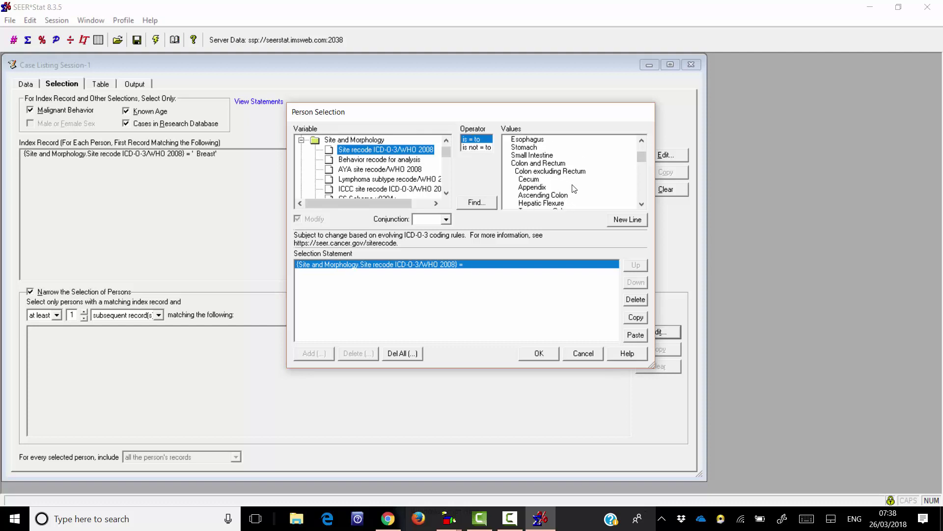
{"action": "scroll", "coordinate": [574, 189], "scroll_direction": "up", "scroll_amount": 1}
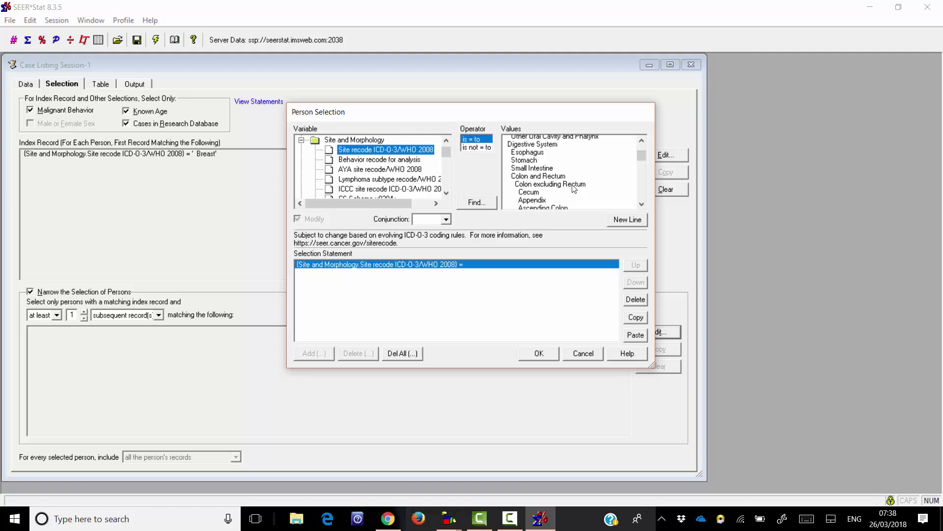
{"action": "left_click", "coordinate": [519, 171]}
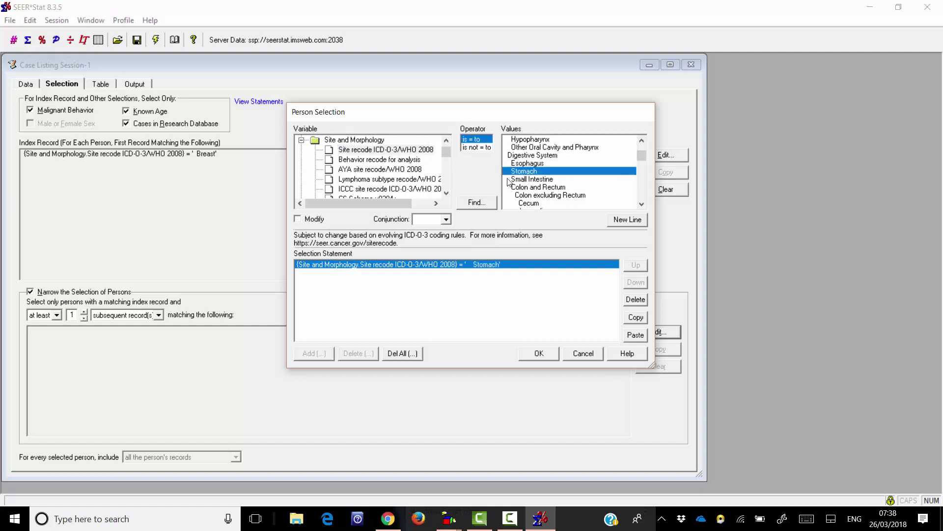
{"action": "left_click", "coordinate": [539, 354]}
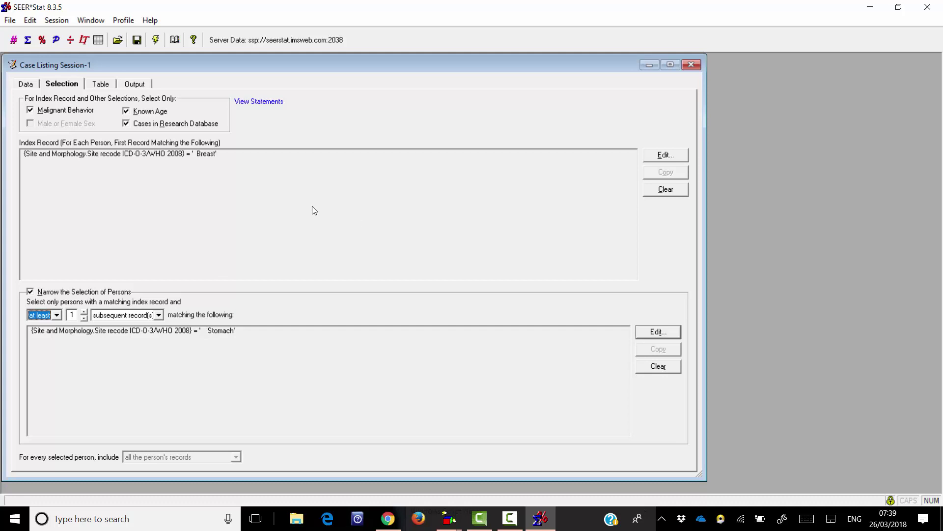
Step: Add the Patient ID variable from the Other category as a column of the case listing table
{"action": "left_click", "coordinate": [100, 86]}
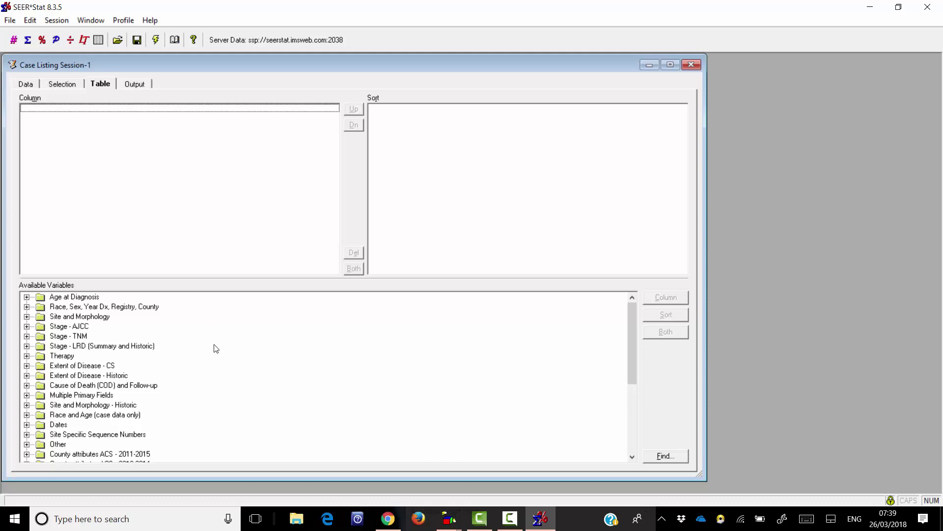
{"action": "scroll", "coordinate": [216, 348], "scroll_direction": "down", "scroll_amount": 3}
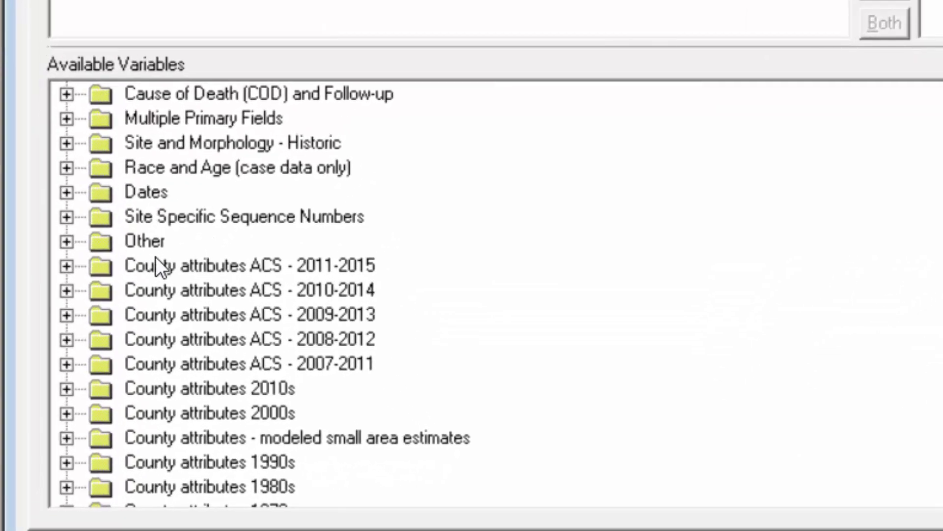
{"action": "left_click", "coordinate": [68, 242]}
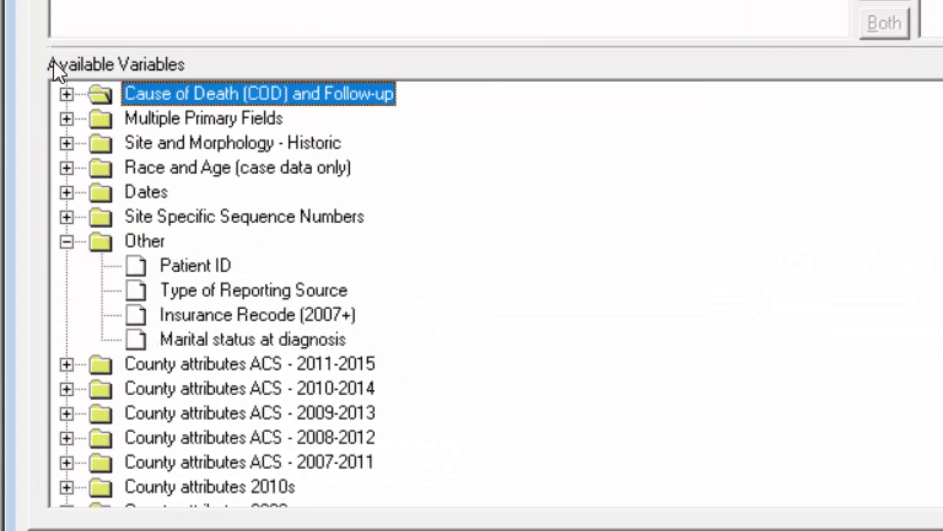
{"action": "left_click", "coordinate": [187, 264]}
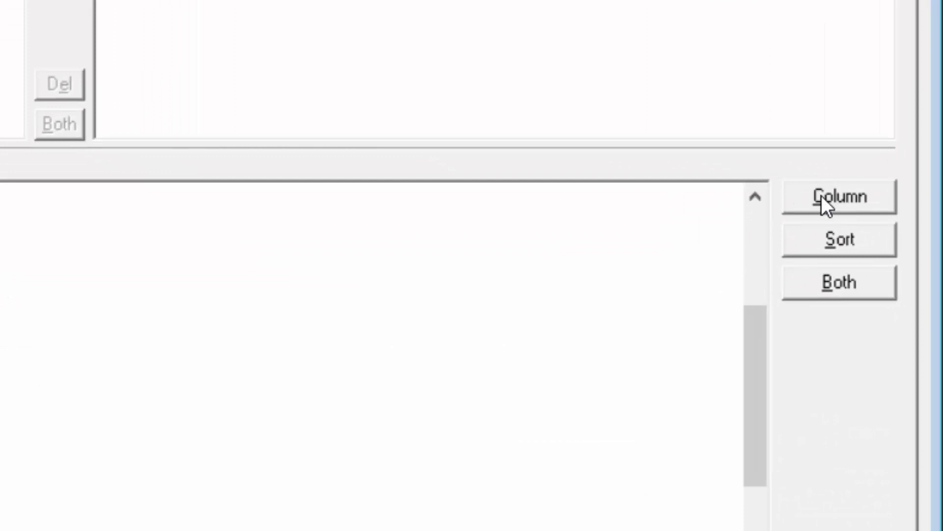
{"action": "left_click", "coordinate": [822, 196]}
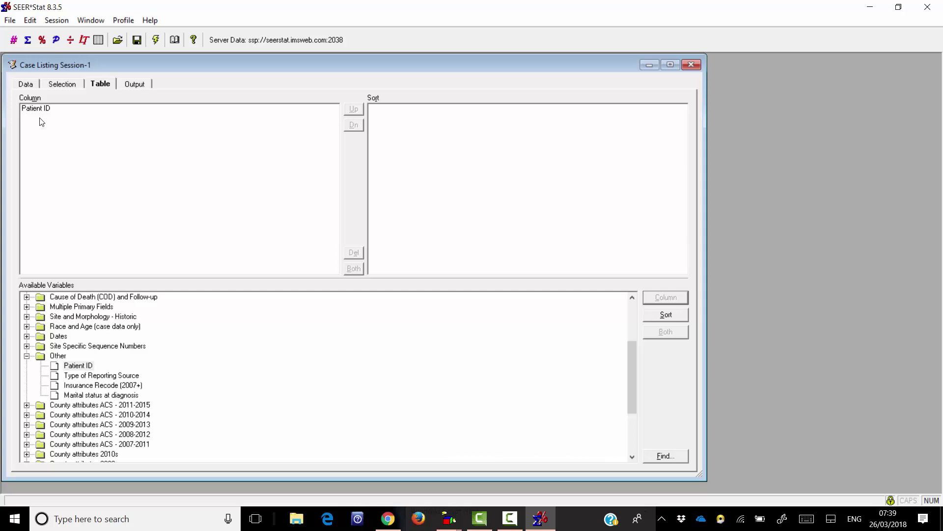
Step: Add the Site recode ICD-O-3/WHO 2008 variable from the Site and Morphology category as a table column
{"action": "scroll", "coordinate": [26, 338], "scroll_direction": "up", "scroll_amount": 3}
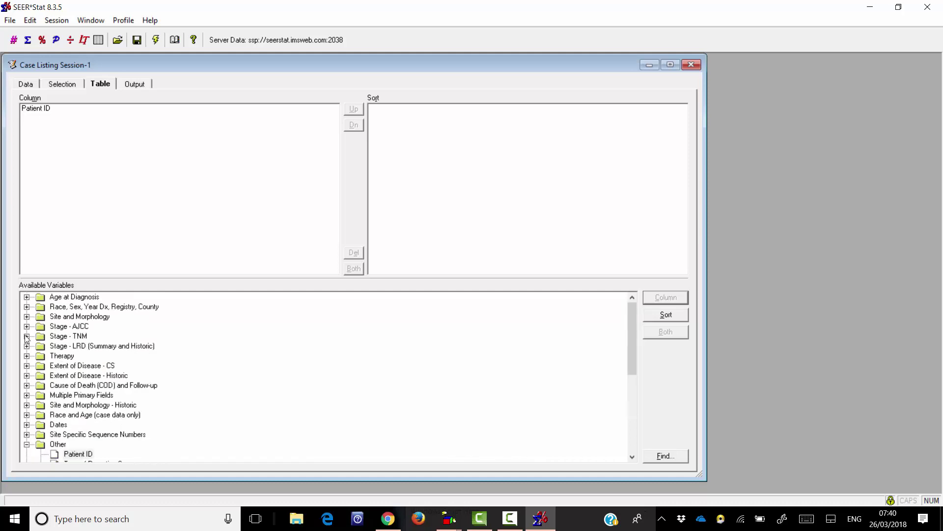
{"action": "left_click", "coordinate": [27, 317]}
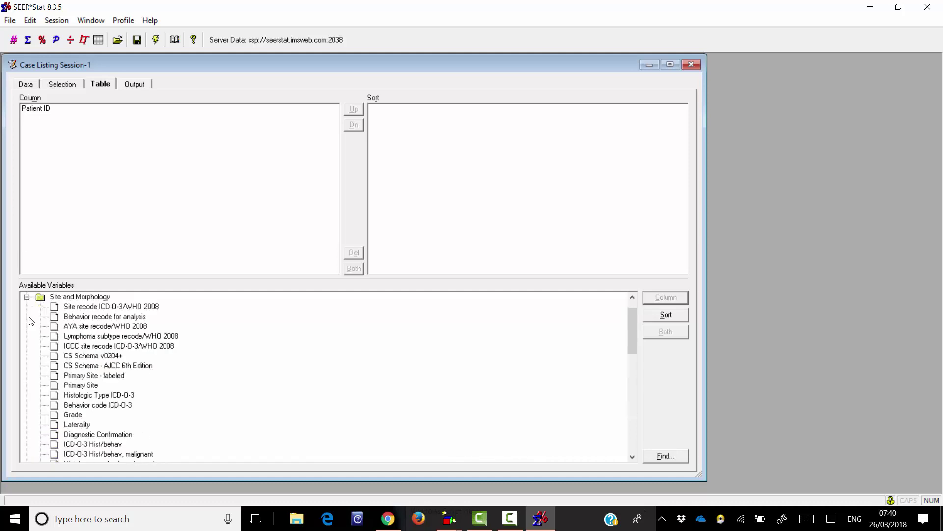
{"action": "left_click", "coordinate": [94, 307]}
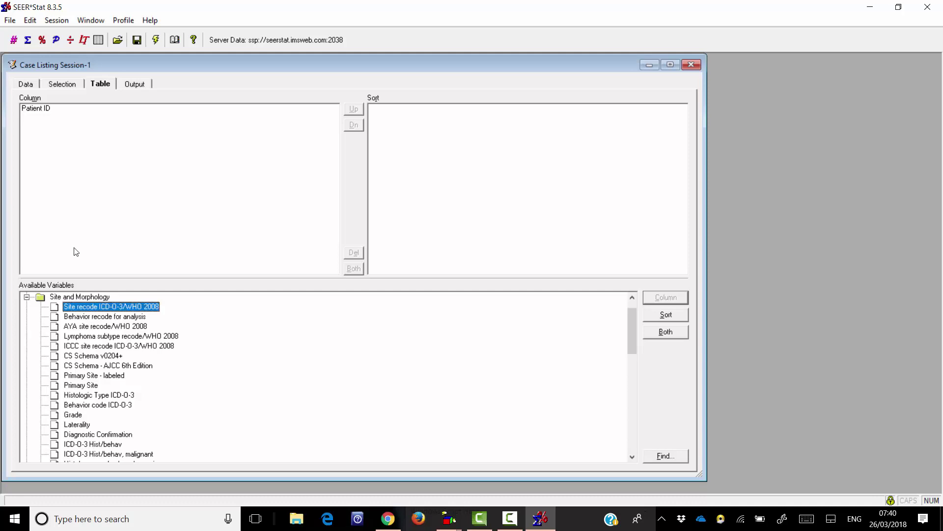
{"action": "left_click", "coordinate": [661, 297]}
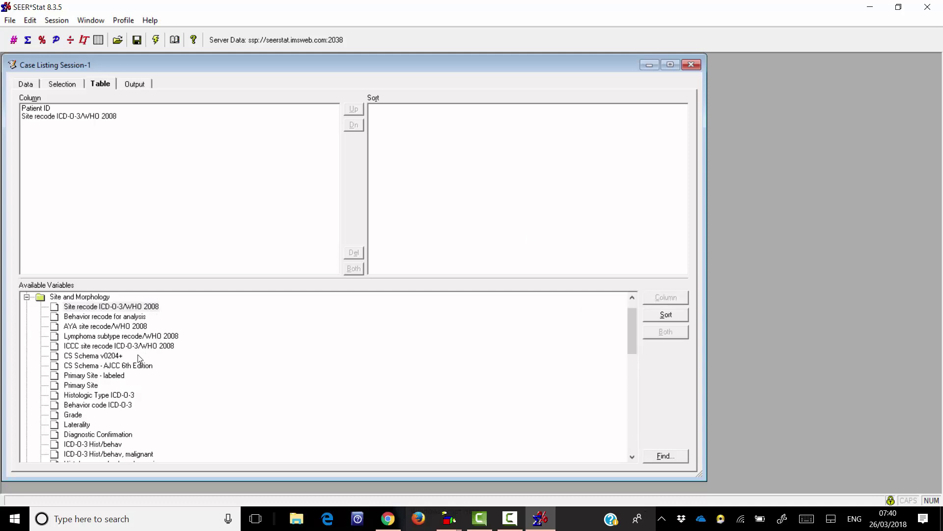
Step: Add the Sequence number and Record number variables from the Multiple Primary Fields category as table columns
{"action": "scroll", "coordinate": [99, 360], "scroll_direction": "down", "scroll_amount": 3}
{"action": "scroll", "coordinate": [98, 360], "scroll_direction": "down", "scroll_amount": 3}
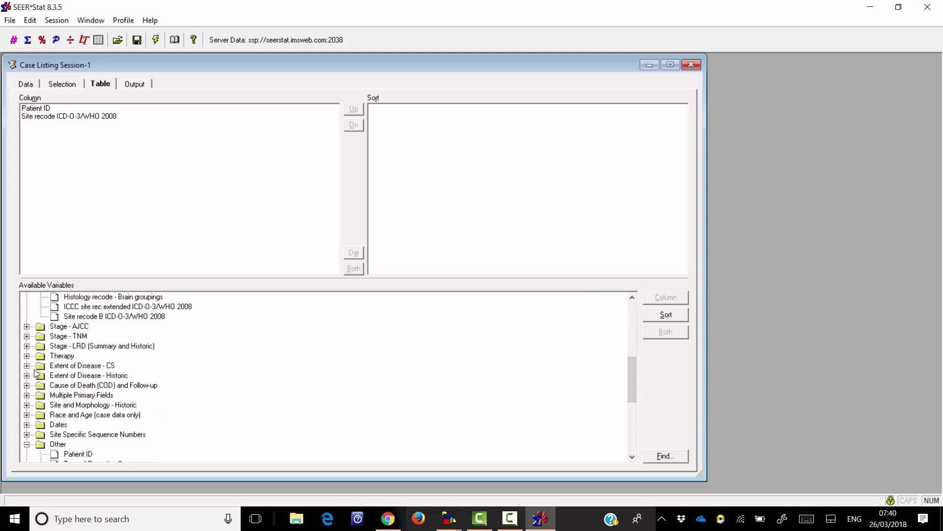
{"action": "scroll", "coordinate": [53, 362], "scroll_direction": "up", "scroll_amount": 1}
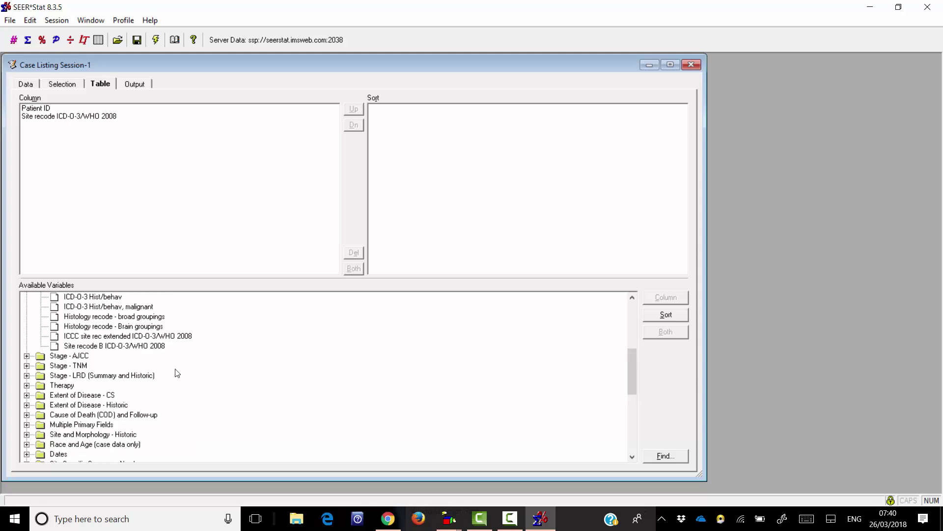
{"action": "scroll", "coordinate": [179, 384], "scroll_direction": "up", "scroll_amount": 3}
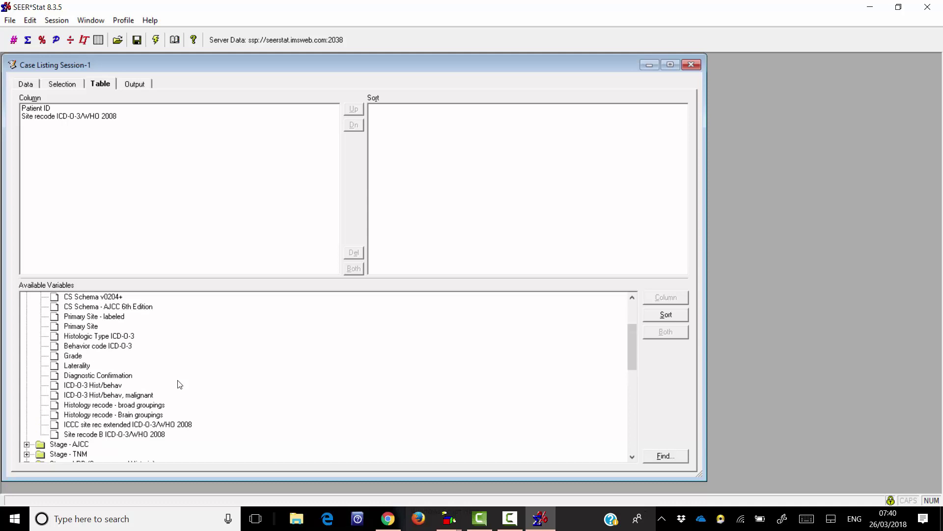
{"action": "scroll", "coordinate": [179, 384], "scroll_direction": "down", "scroll_amount": 3}
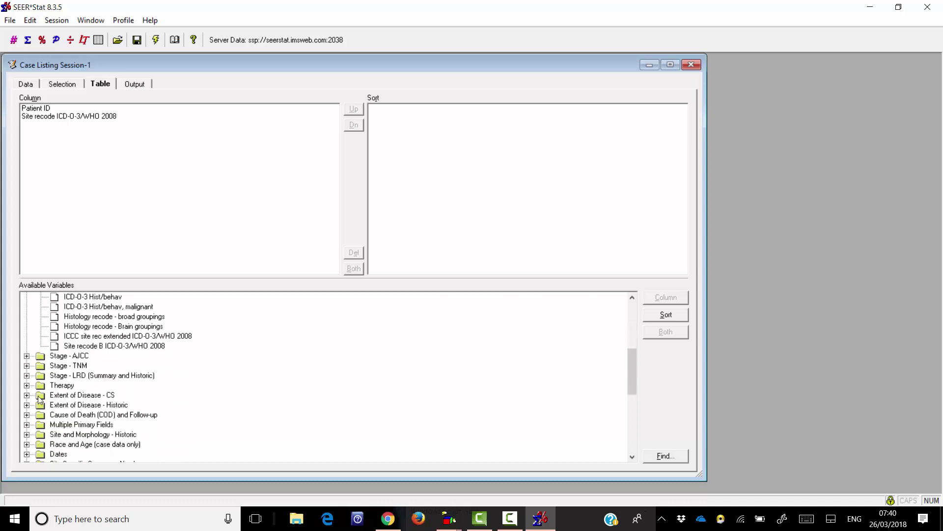
{"action": "left_click", "coordinate": [28, 425]}
{"action": "scroll", "coordinate": [257, 404], "scroll_direction": "down", "scroll_amount": 3}
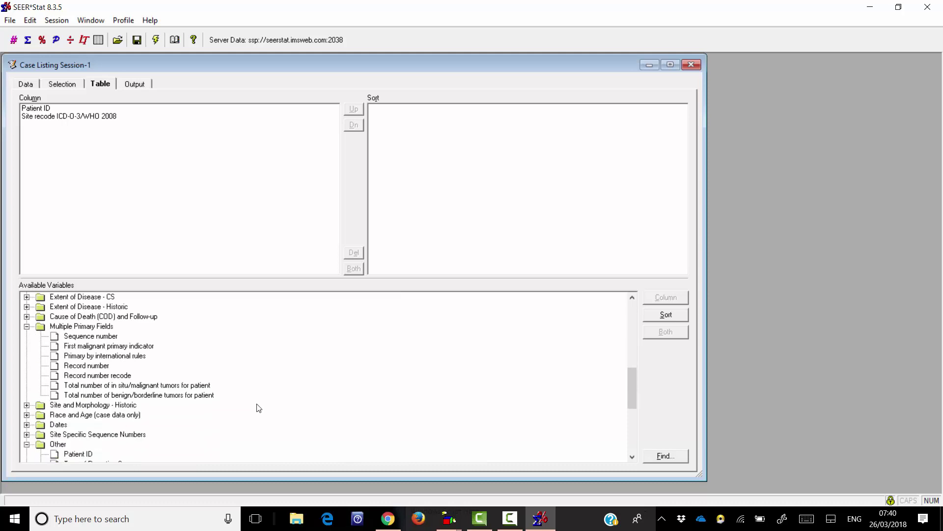
{"action": "left_click", "coordinate": [79, 338]}
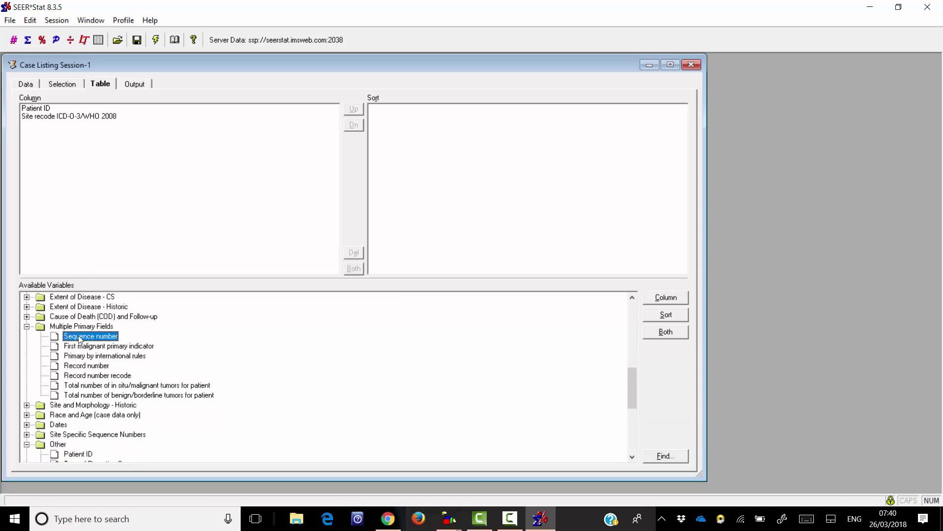
{"action": "left_click", "coordinate": [650, 299]}
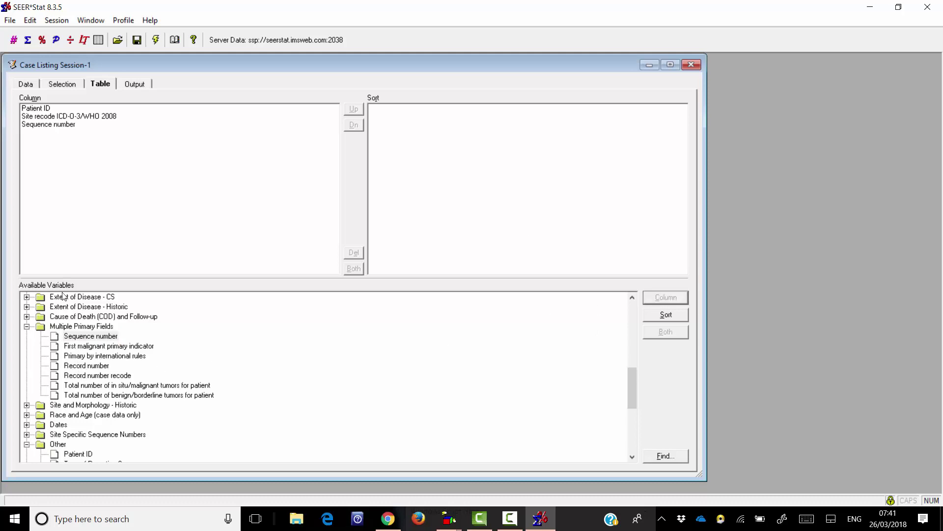
{"action": "left_click", "coordinate": [80, 366]}
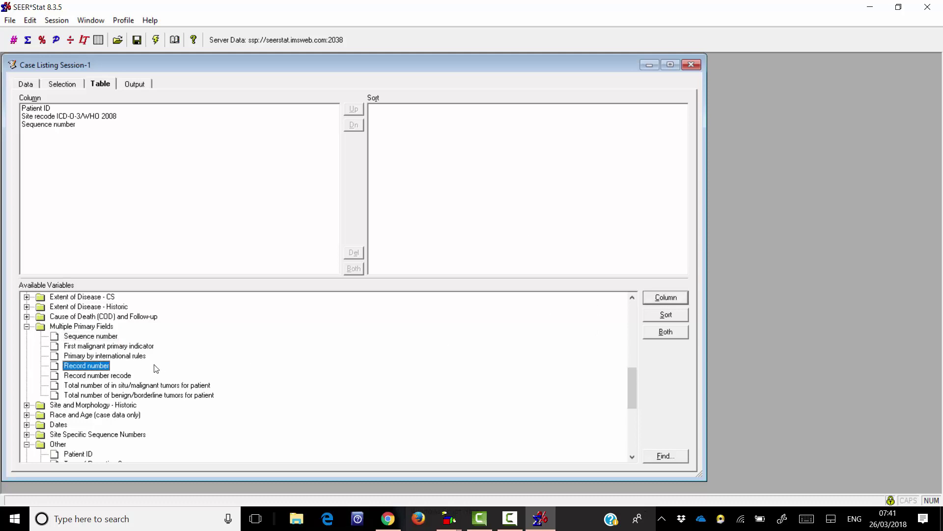
{"action": "left_click", "coordinate": [663, 299]}
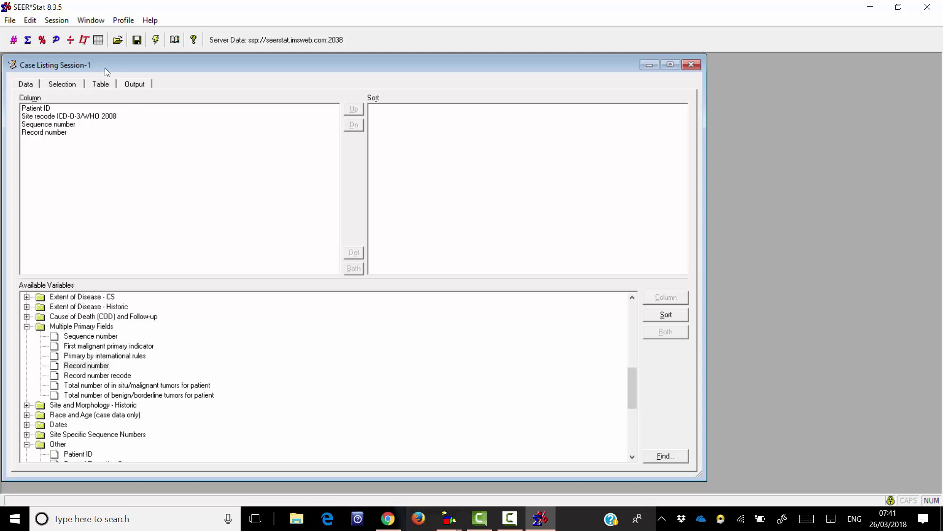
Step: Set the output title of the case listing to "Breast stomach"
{"action": "left_click", "coordinate": [134, 84]}
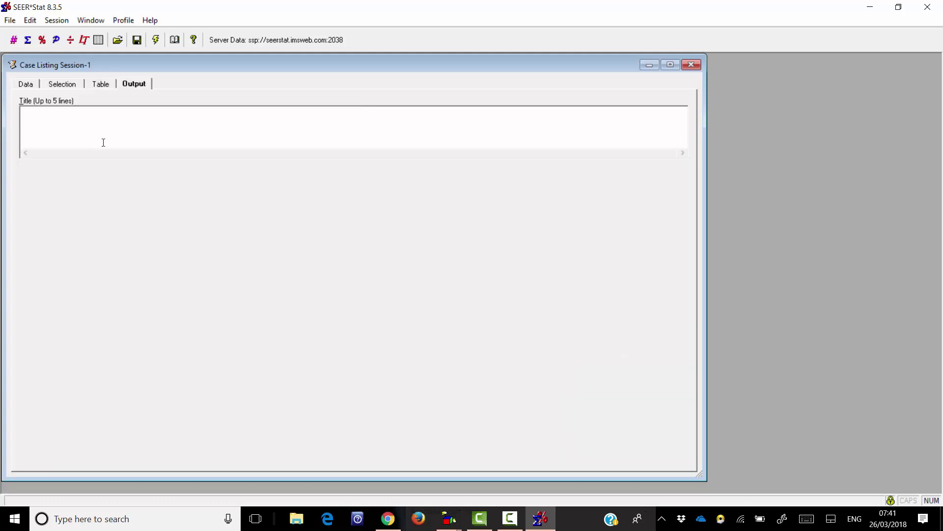
{"action": "left_click", "coordinate": [103, 142]}
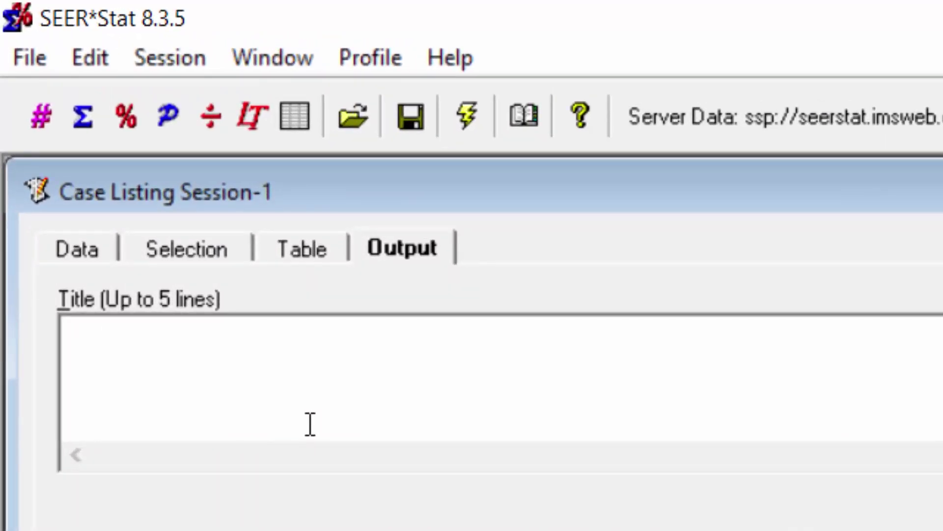
{"action": "type", "text": "Brest"}
{"action": "key", "text": "BackSpace"}
{"action": "key", "text": "BackSpace"}
{"action": "key", "text": "BackSpace"}
{"action": "key", "text": "BackSpace"}
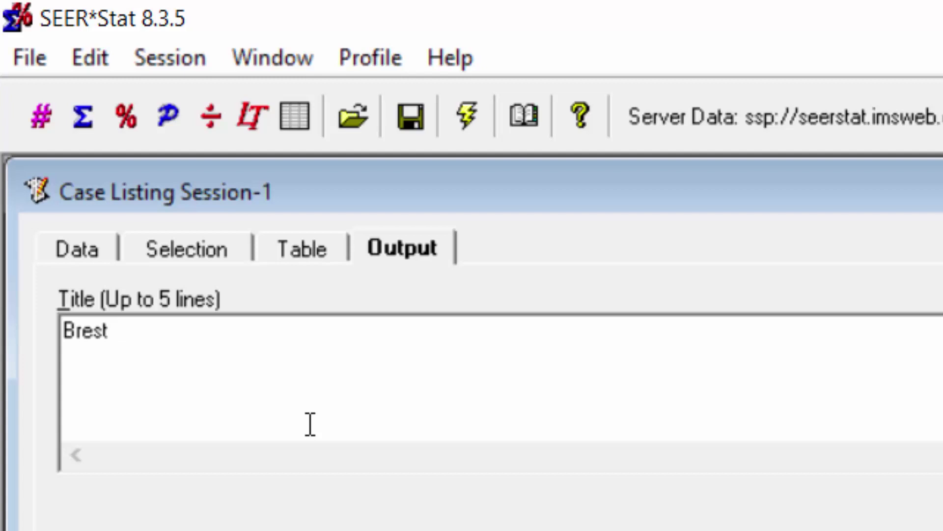
{"action": "type", "text": "east stomach"}
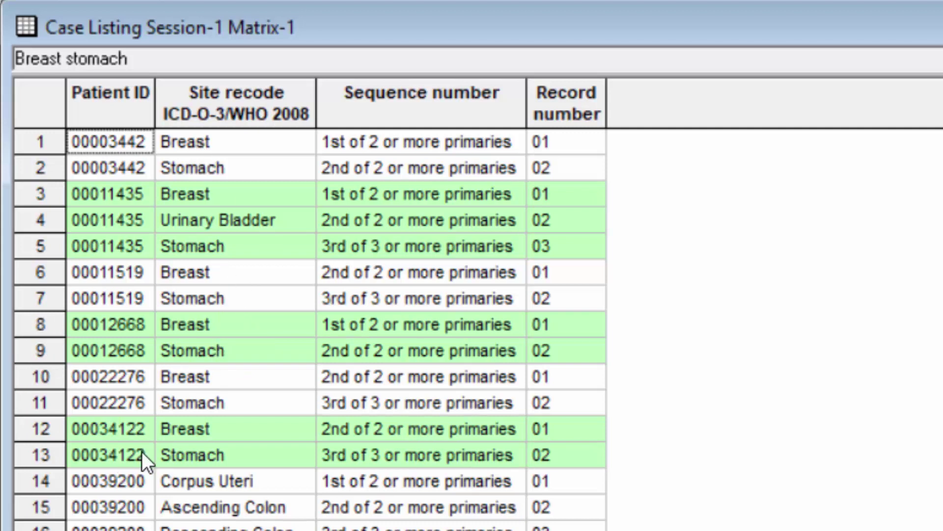
Step: Review the case listing matrix and examine the session's record-type options for narrowing the selection of persons, keeping subsequent record(s)
{"action": "scroll", "coordinate": [320, 329], "scroll_direction": "down", "scroll_amount": 1}
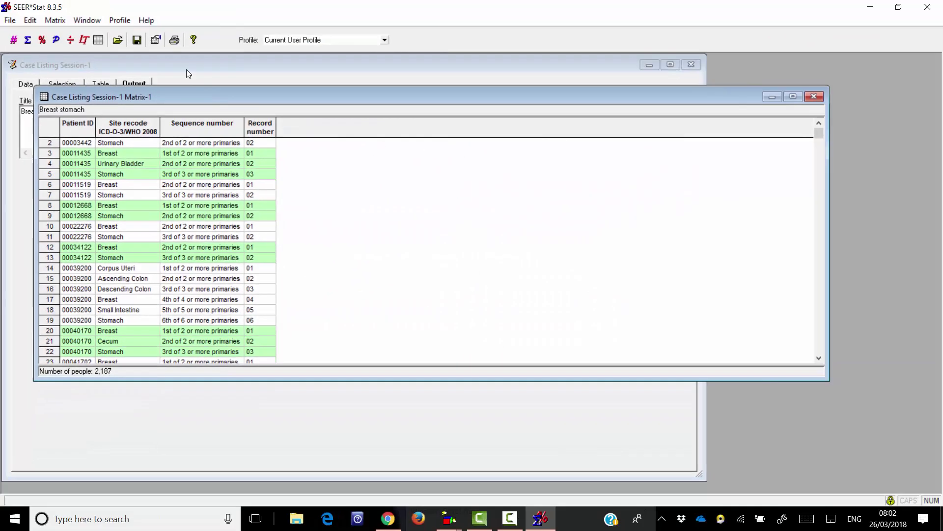
{"action": "left_click", "coordinate": [185, 74]}
{"action": "left_click", "coordinate": [62, 84]}
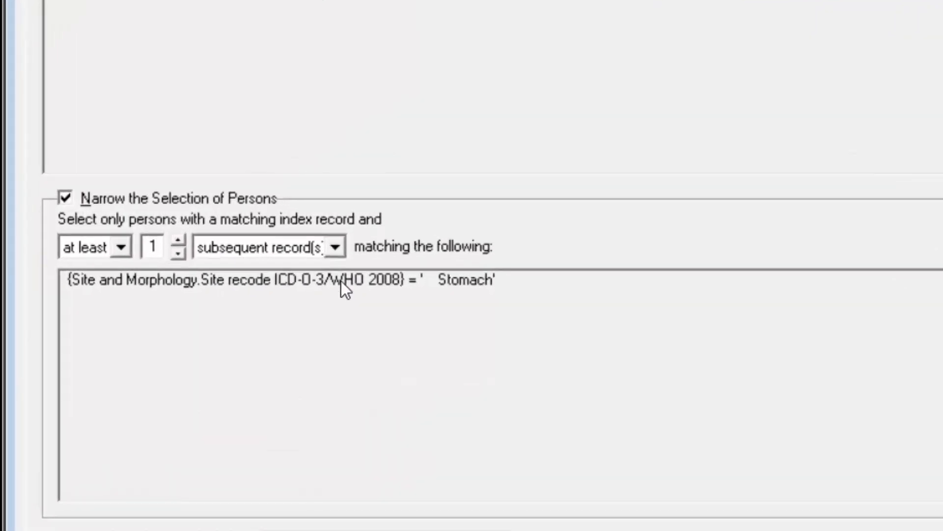
{"action": "left_click", "coordinate": [159, 315]}
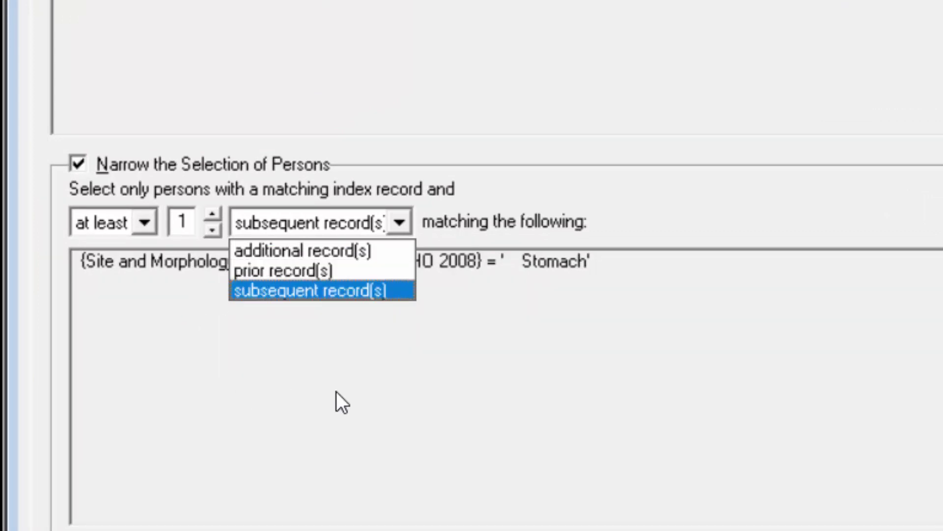
{"action": "left_click", "coordinate": [419, 370]}
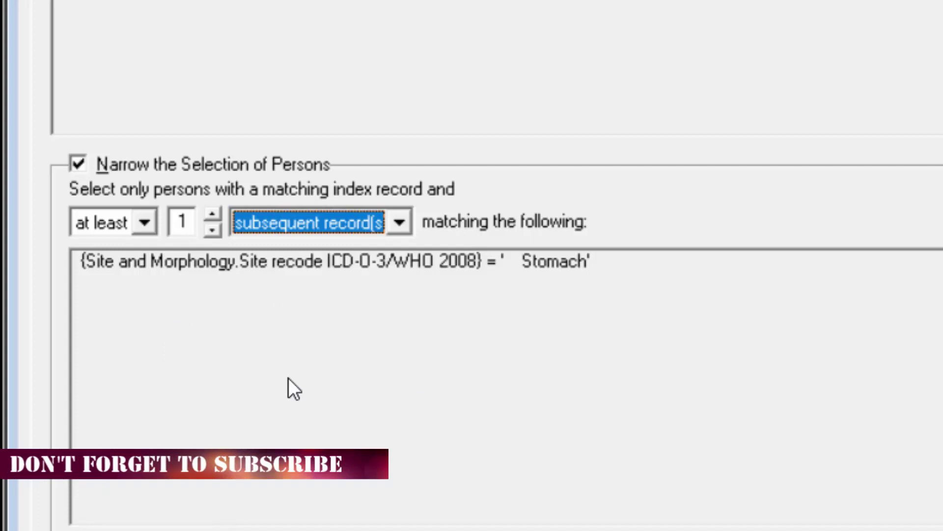
{"action": "left_click", "coordinate": [400, 222]}
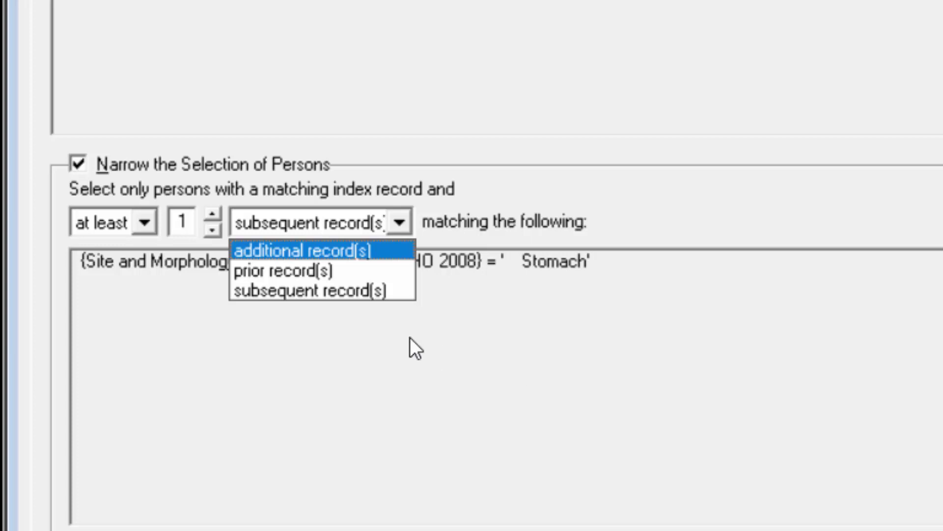
{"action": "key", "text": "Return"}
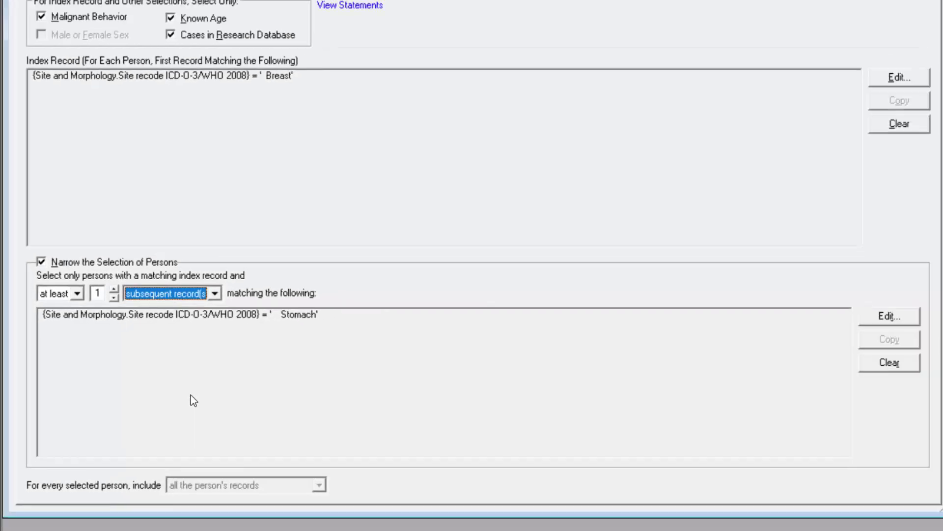